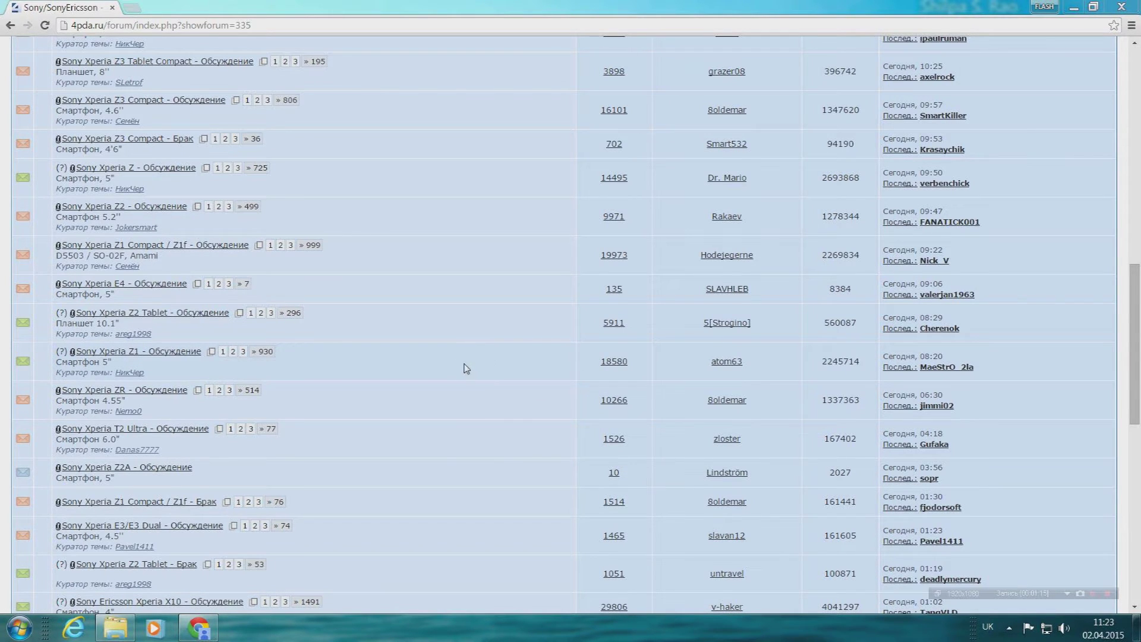
Open the Sony Xperia ZR discussion topic in the Sony forum and follow its link to the modifications and customization topic
scroll(469, 364, up, 6)
scroll(489, 357, down, 5)
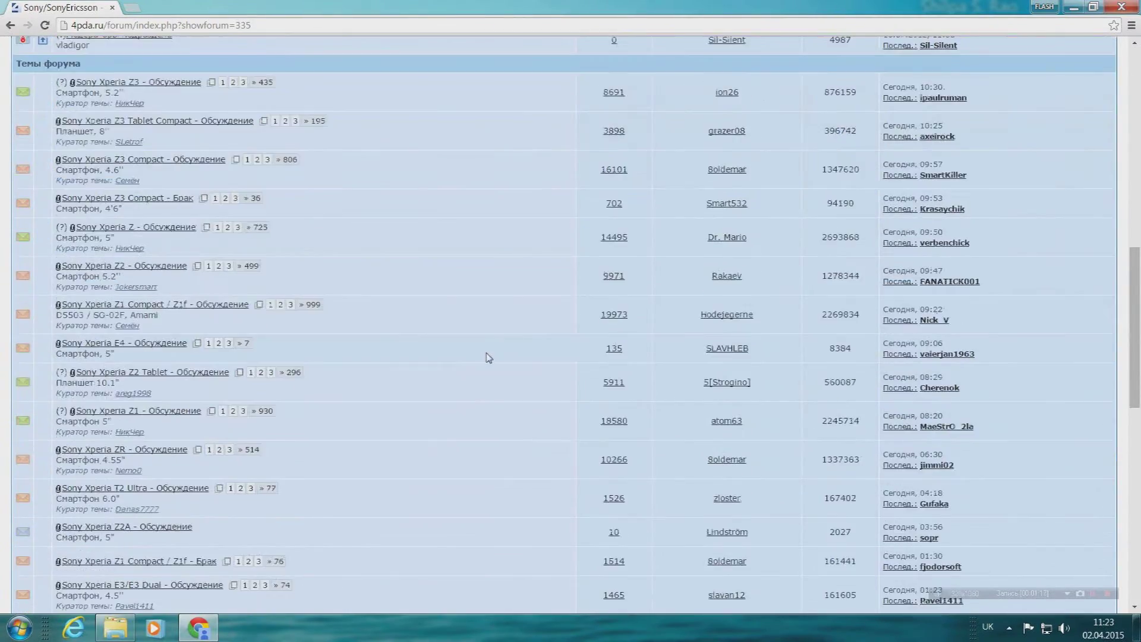
scroll(489, 357, down, 2)
click(152, 337)
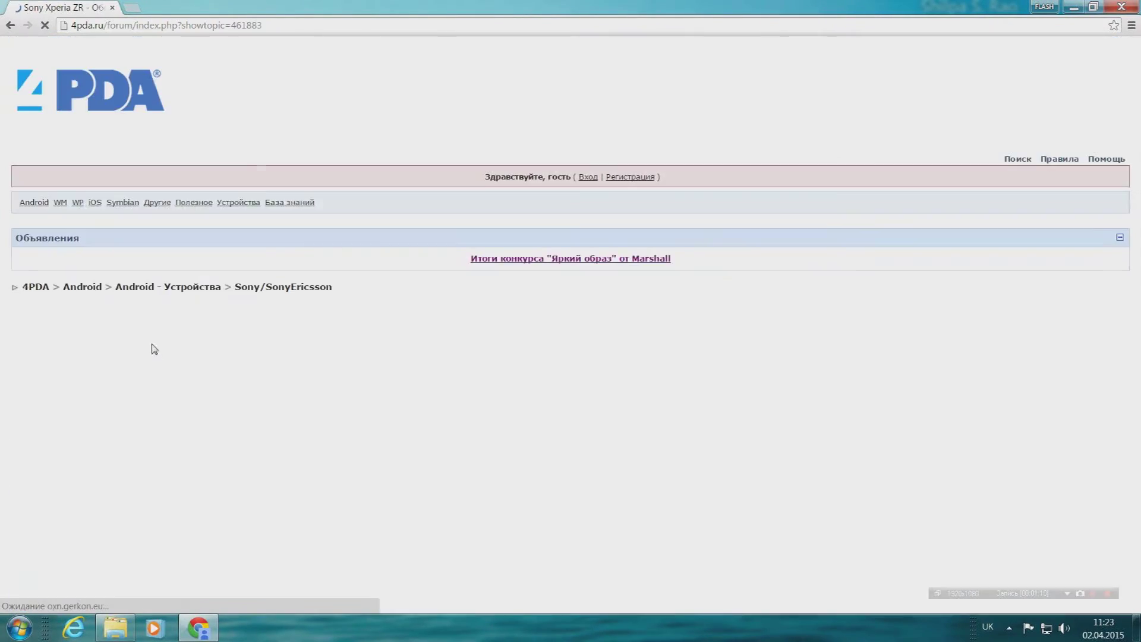
scroll(154, 349, down, 4)
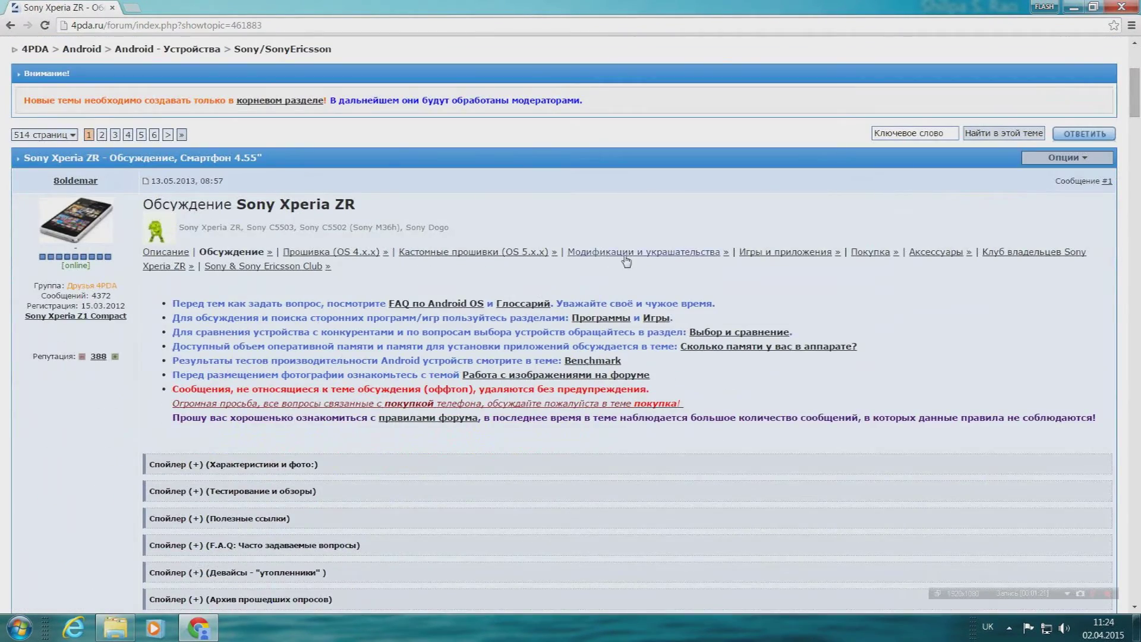
click(679, 256)
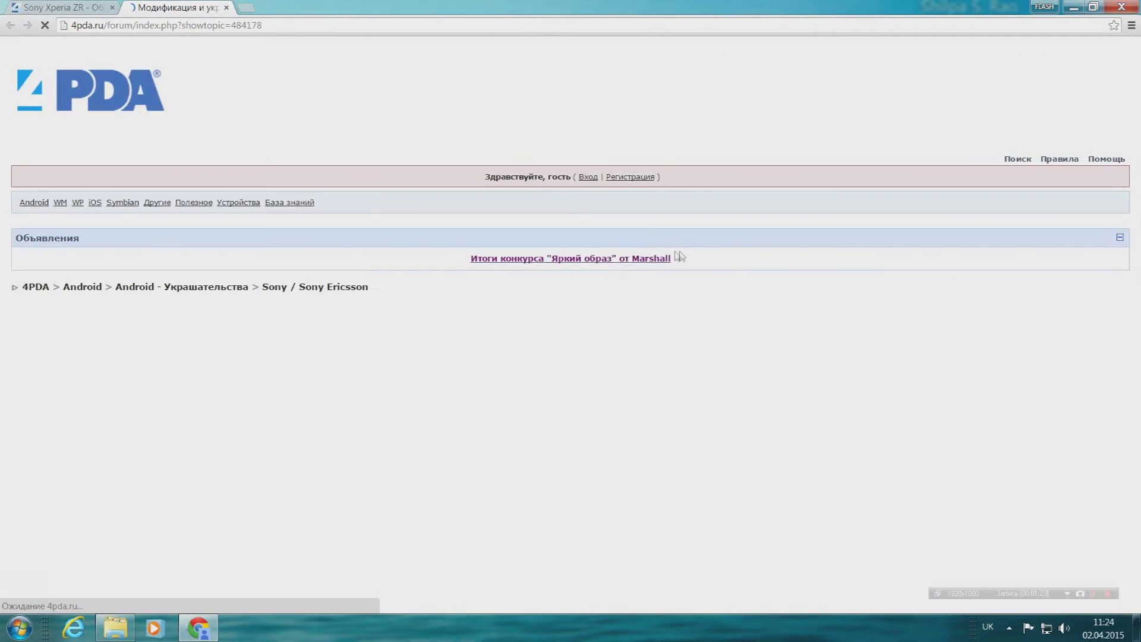
Look through the modification lists for firmware 10.3.1.A.2.67 and 10.4.B.0.569, collapsing each list again
scroll(576, 300, down, 15)
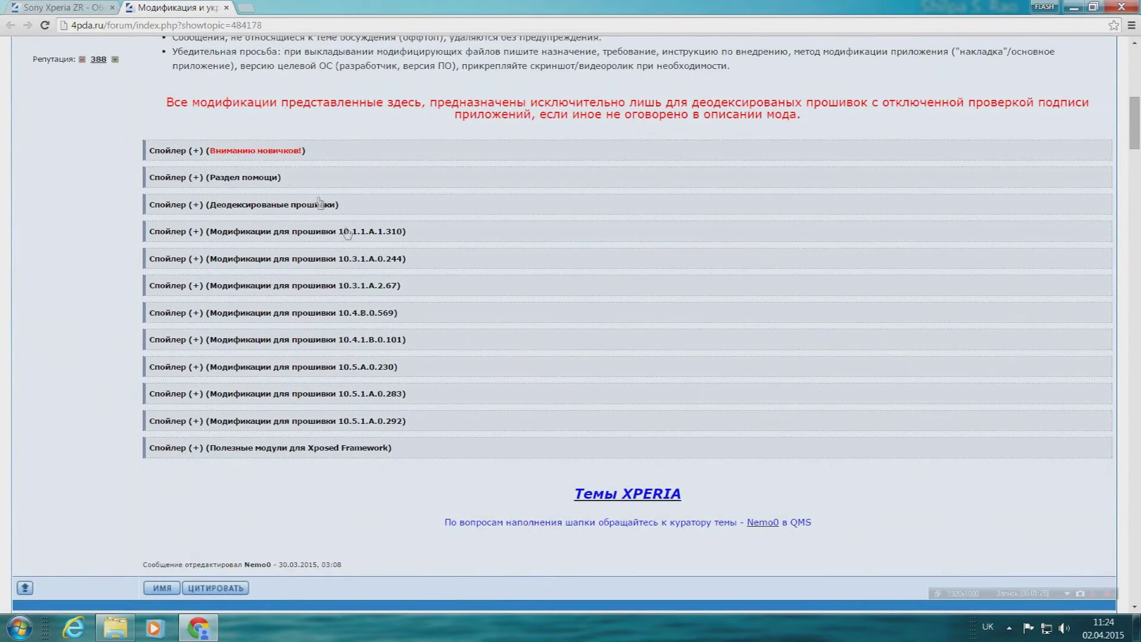
click(326, 286)
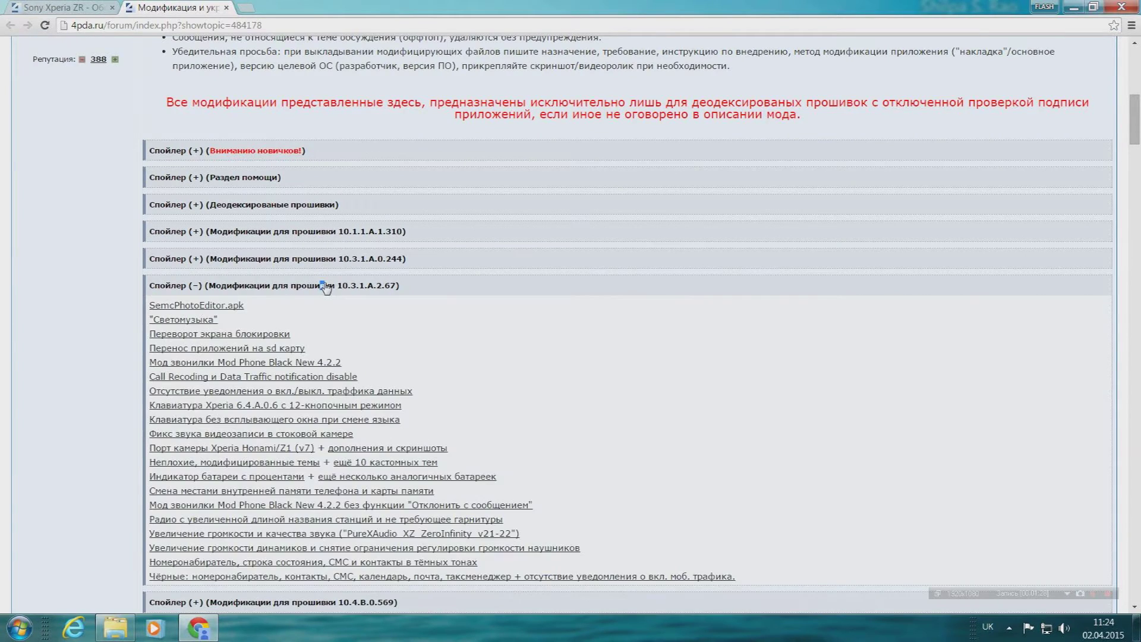
scroll(325, 287, down, 3)
scroll(327, 287, up, 2)
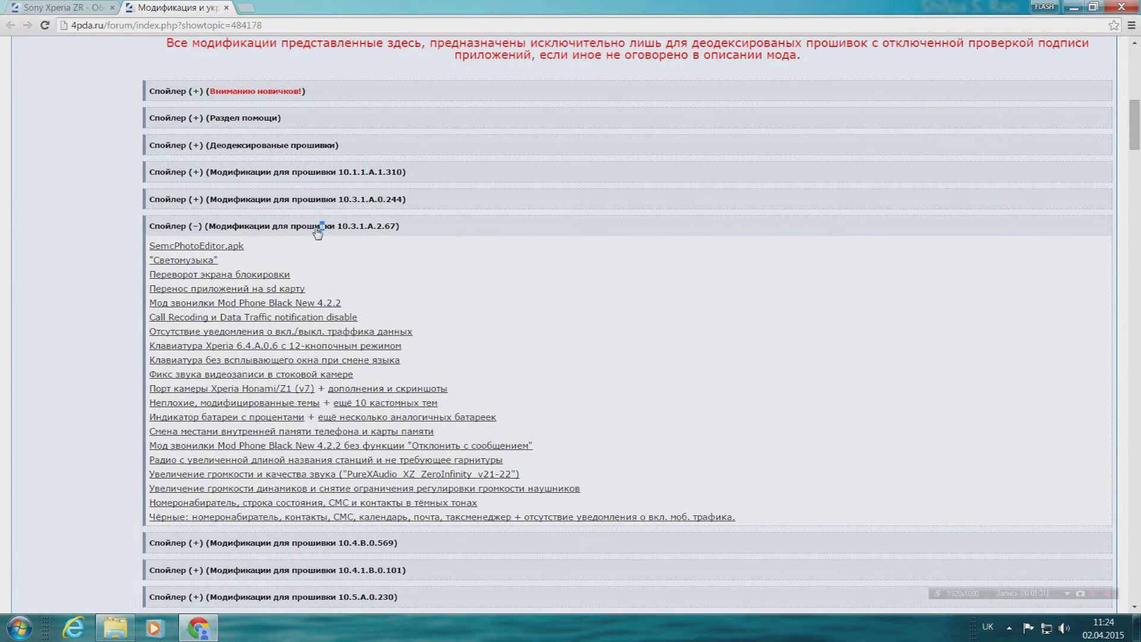
click(318, 228)
click(321, 255)
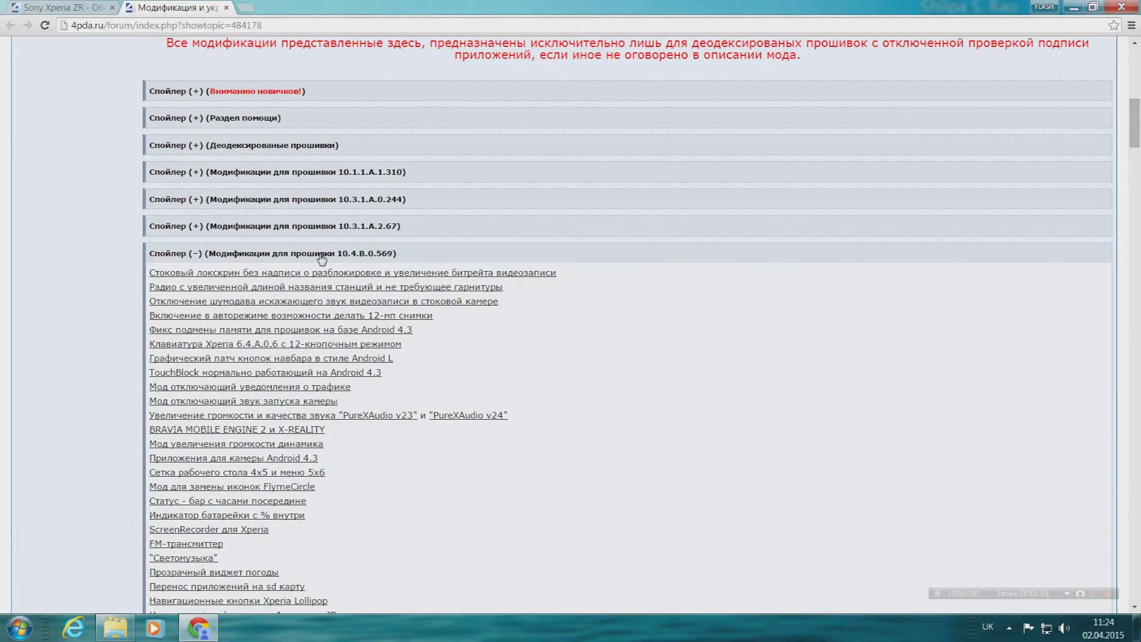
click(321, 258)
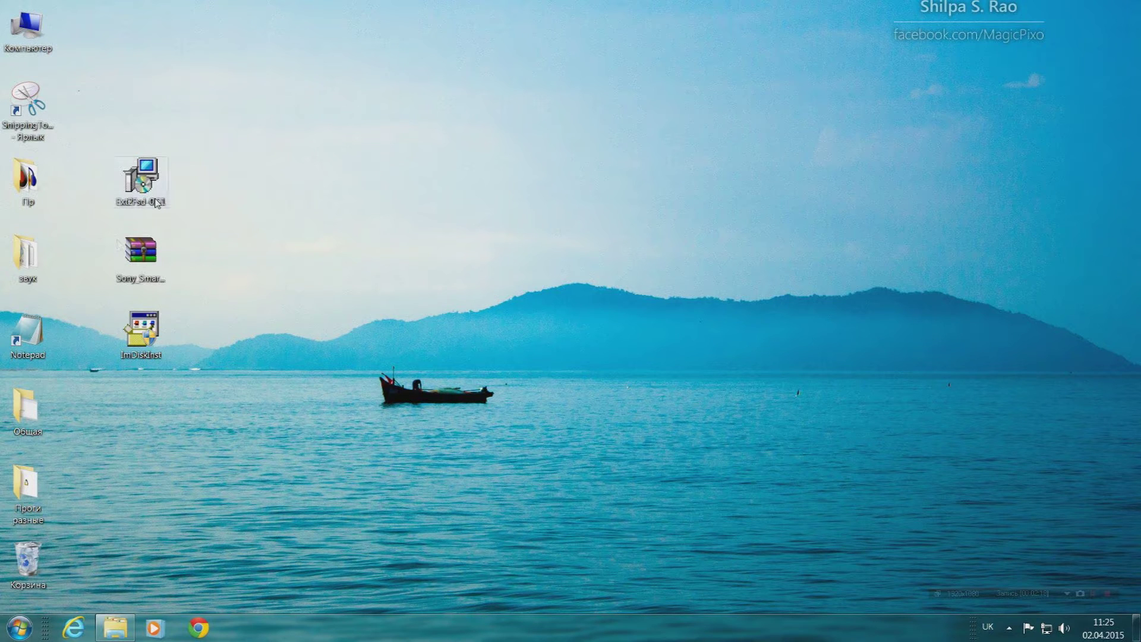
drag(108, 127, 195, 417)
drag(217, 465, 218, 466)
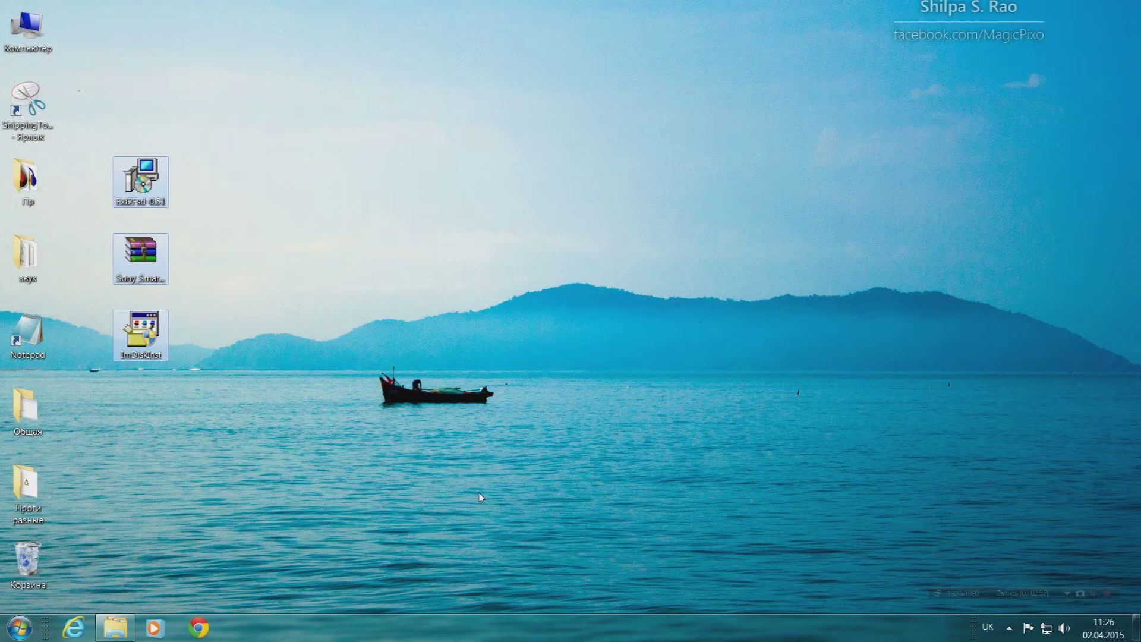
click(1093, 591)
click(1093, 592)
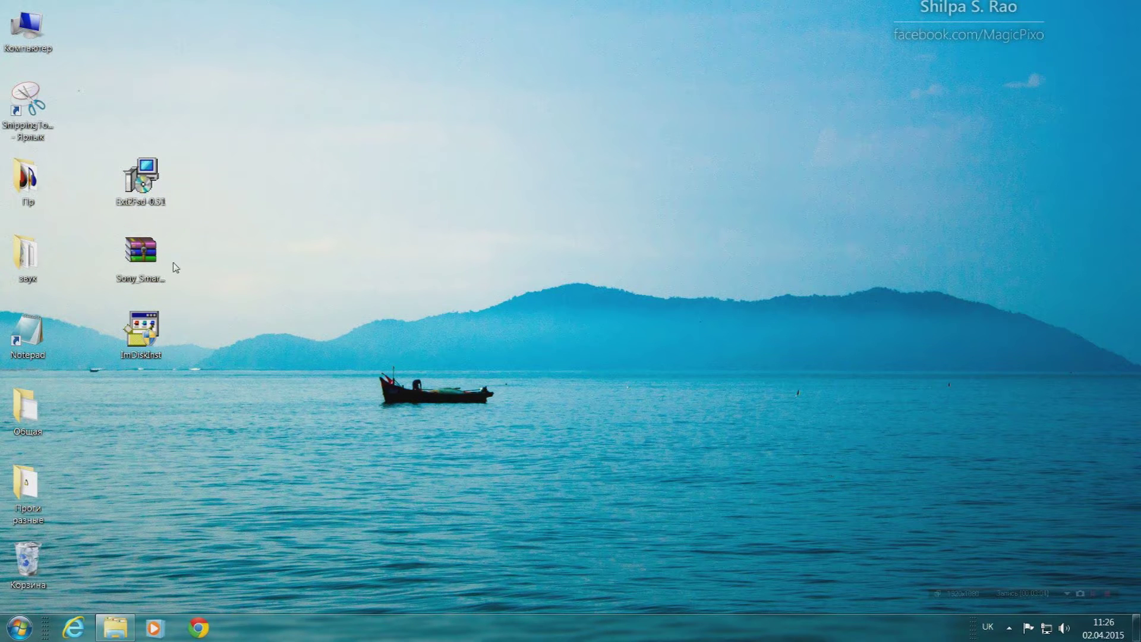
Extract the Sony_Smart_Deodexer archive into a Sony_Smart_Deodexer folder on the desktop
right_click(148, 257)
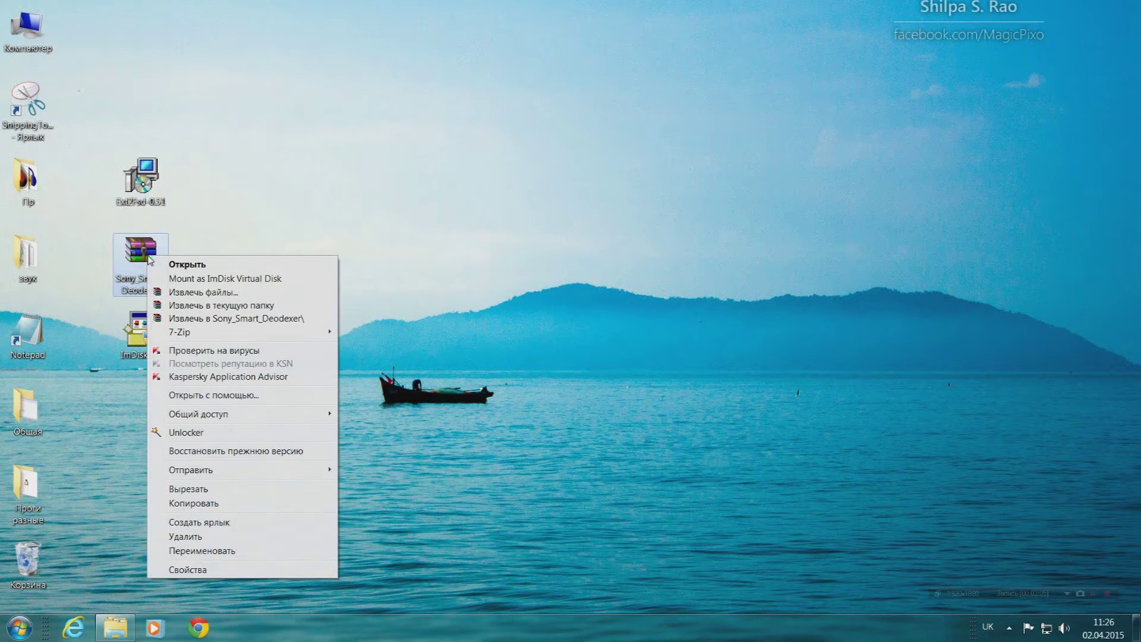
click(206, 293)
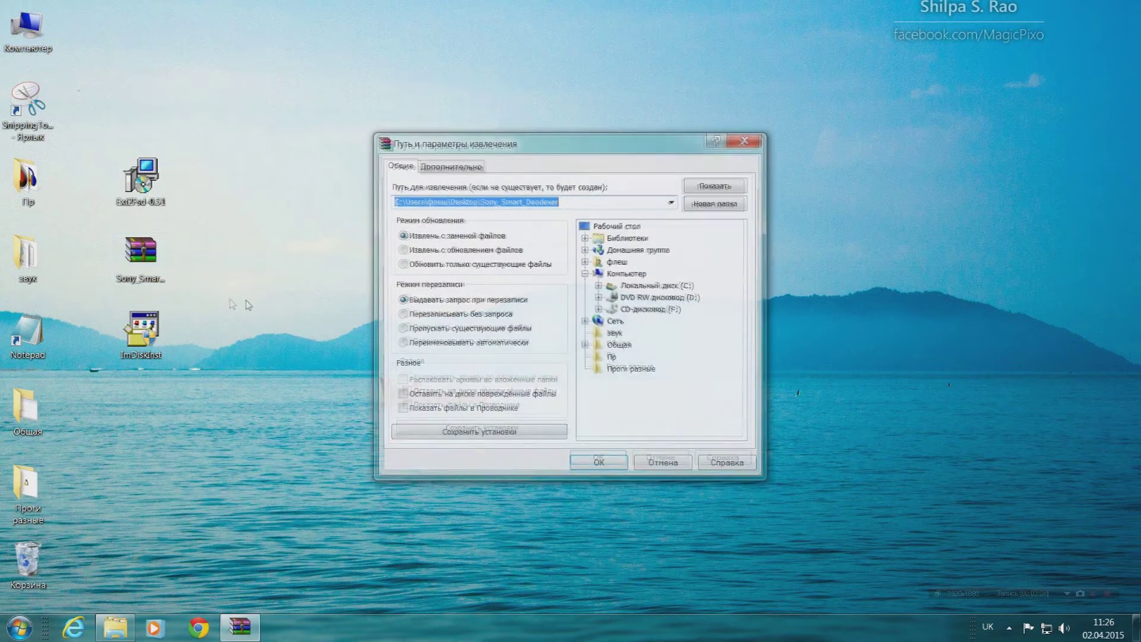
click(606, 461)
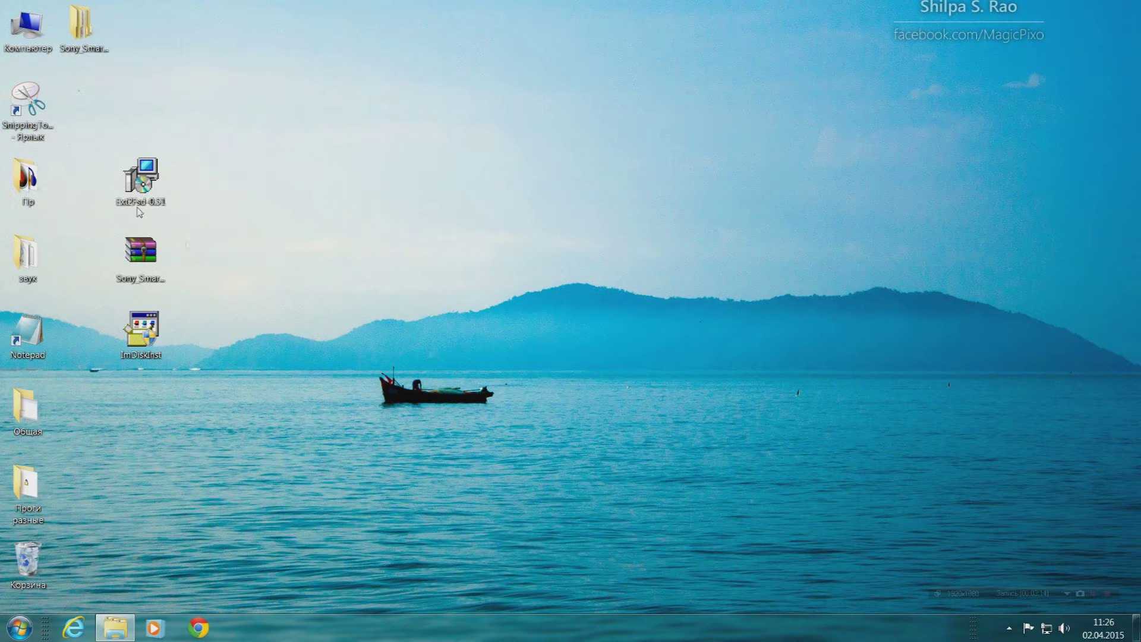
click(155, 279)
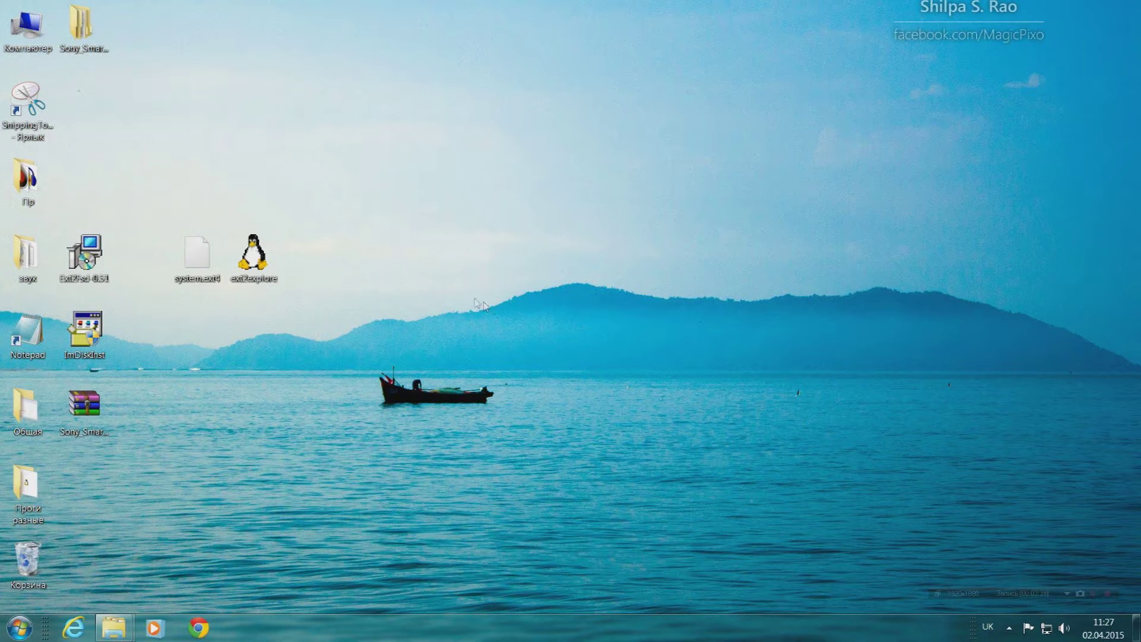
Open the extracted Sony_Smart_Deodexer folder and its inner folder of the same name, keeping the desktop files accessible
click(91, 52)
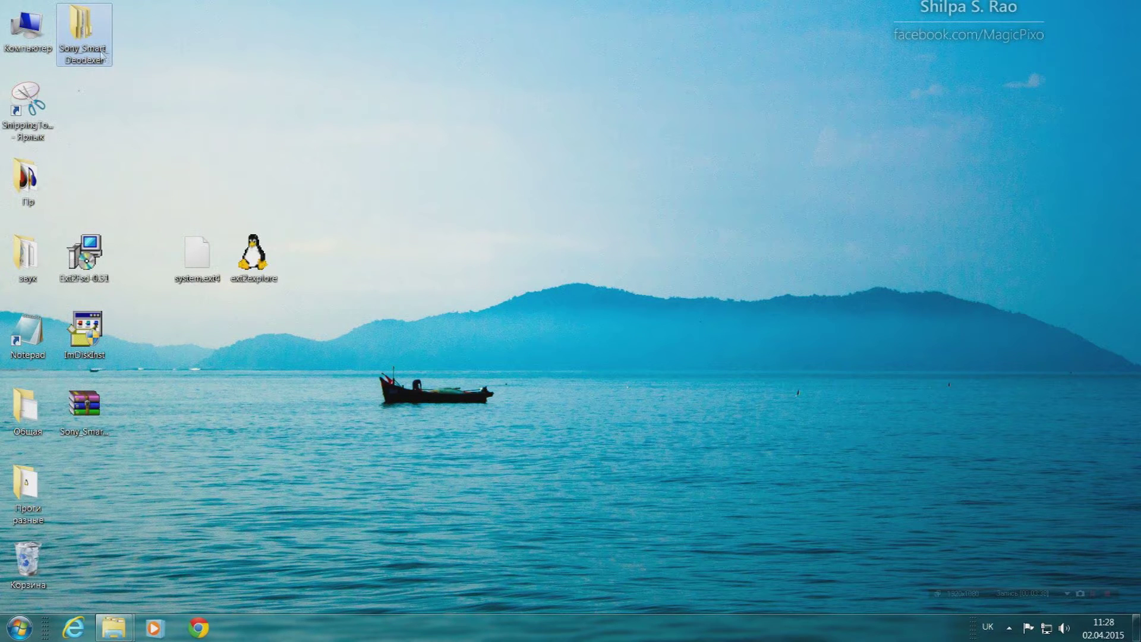
click(101, 52)
key(Escape)
double_click(99, 35)
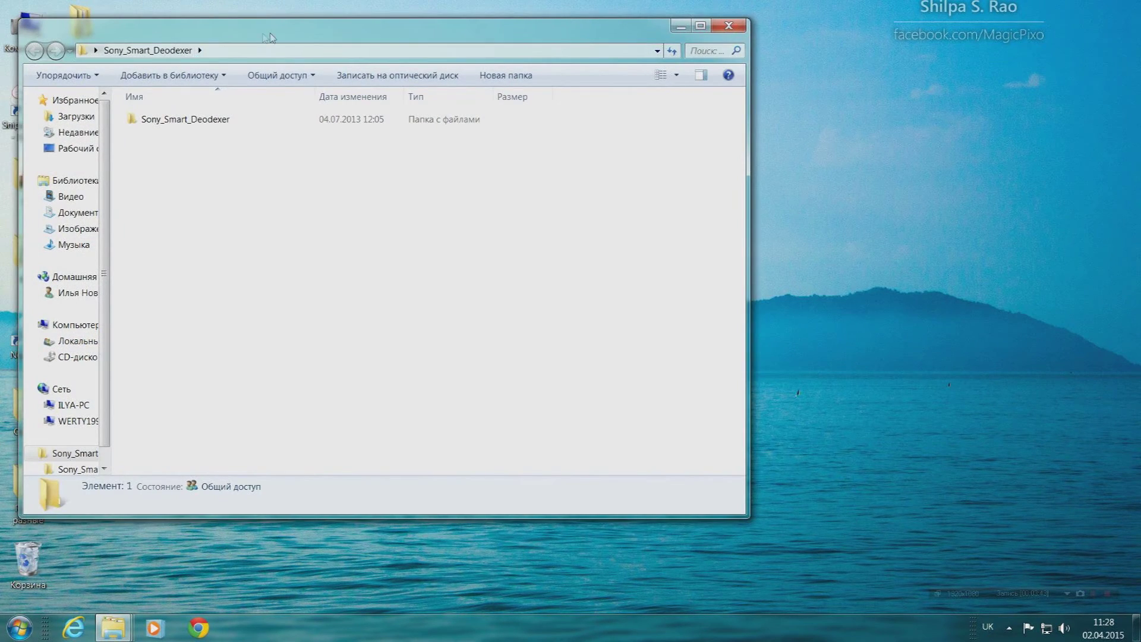
drag(269, 37, 580, 56)
double_click(558, 145)
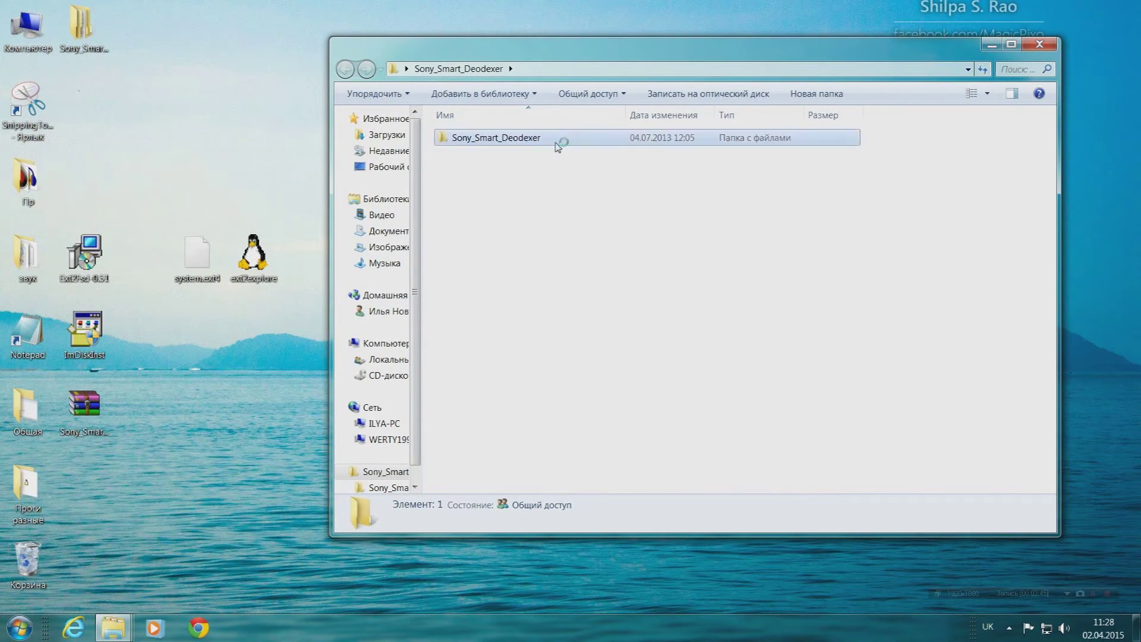
click(558, 145)
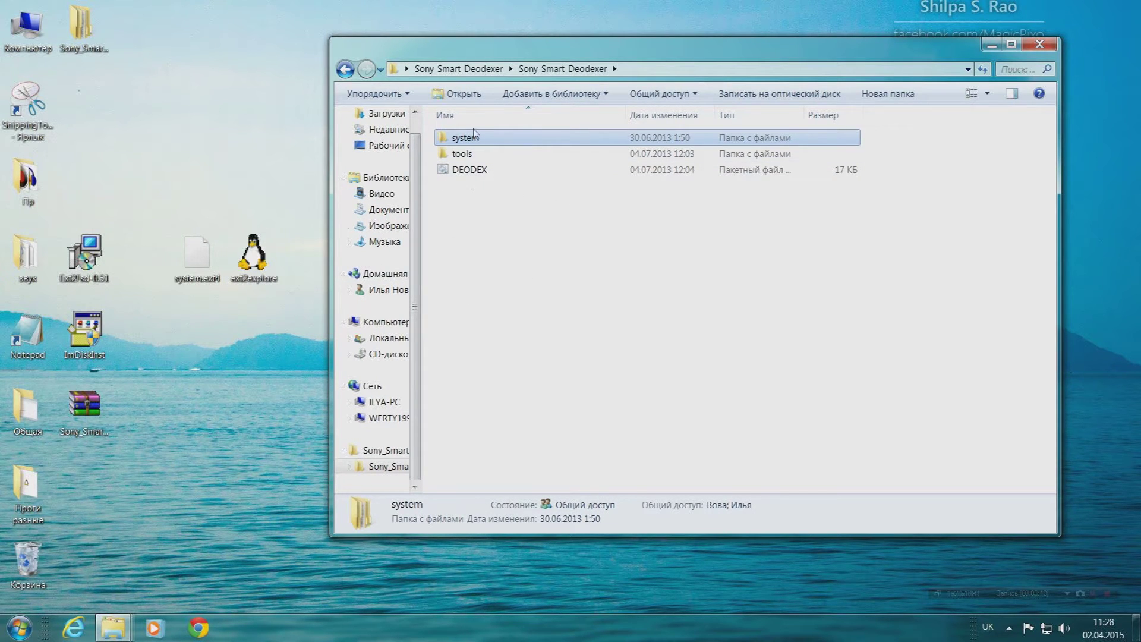
Move ext2explore and system.ext4 from the desktop into the inner Sony_Smart_Deodexer folder
click(257, 274)
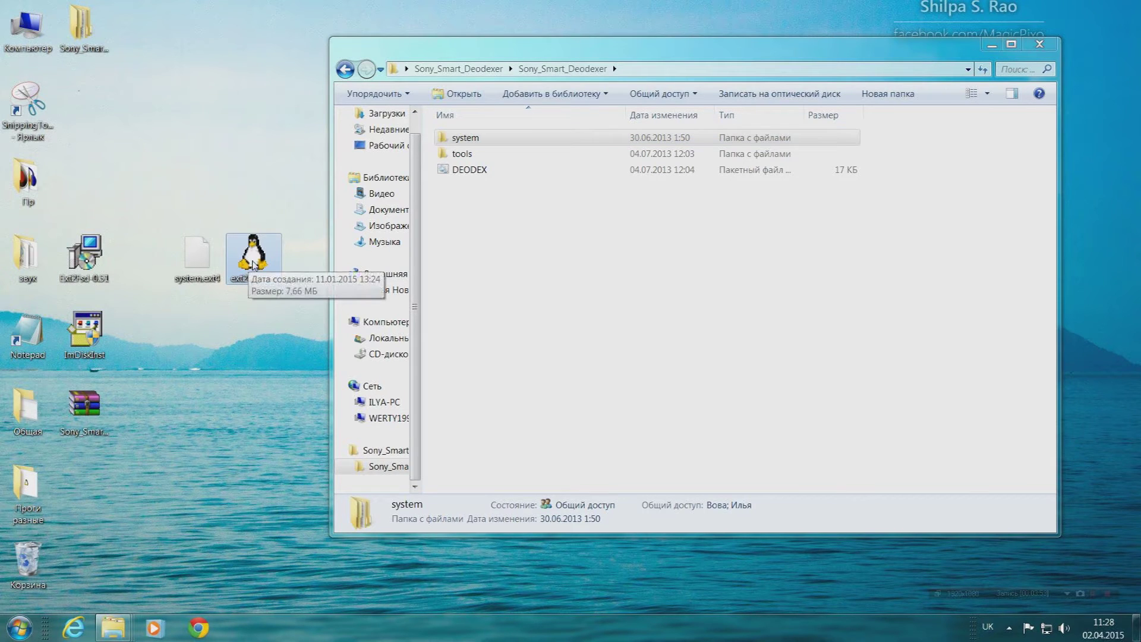
drag(252, 264, 482, 283)
click(224, 281)
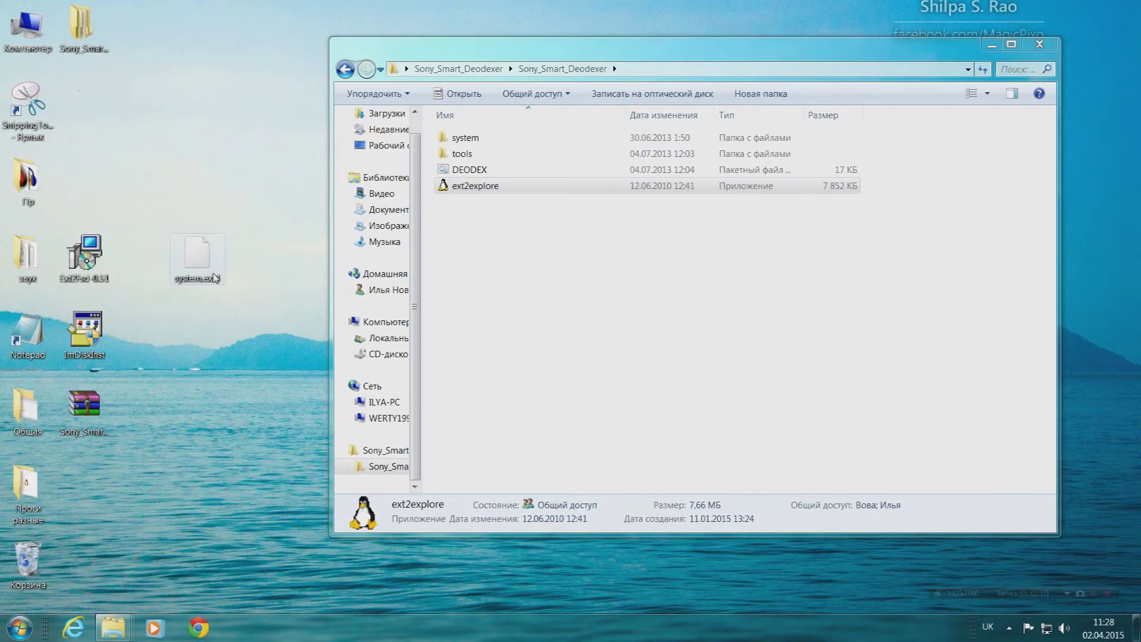
click(213, 277)
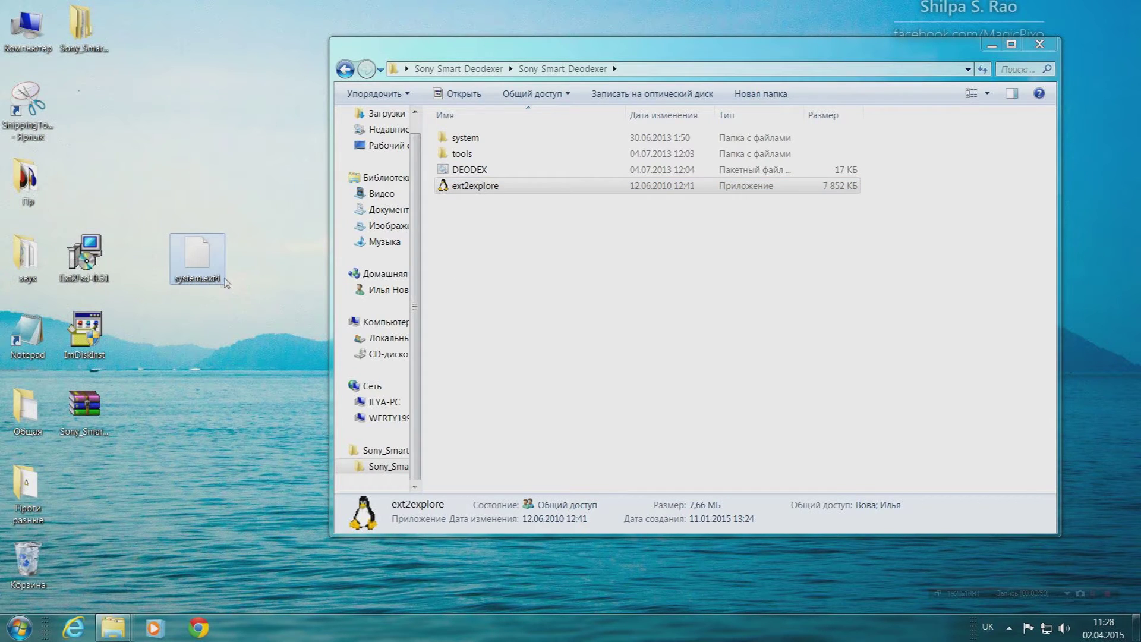
drag(209, 268, 491, 274)
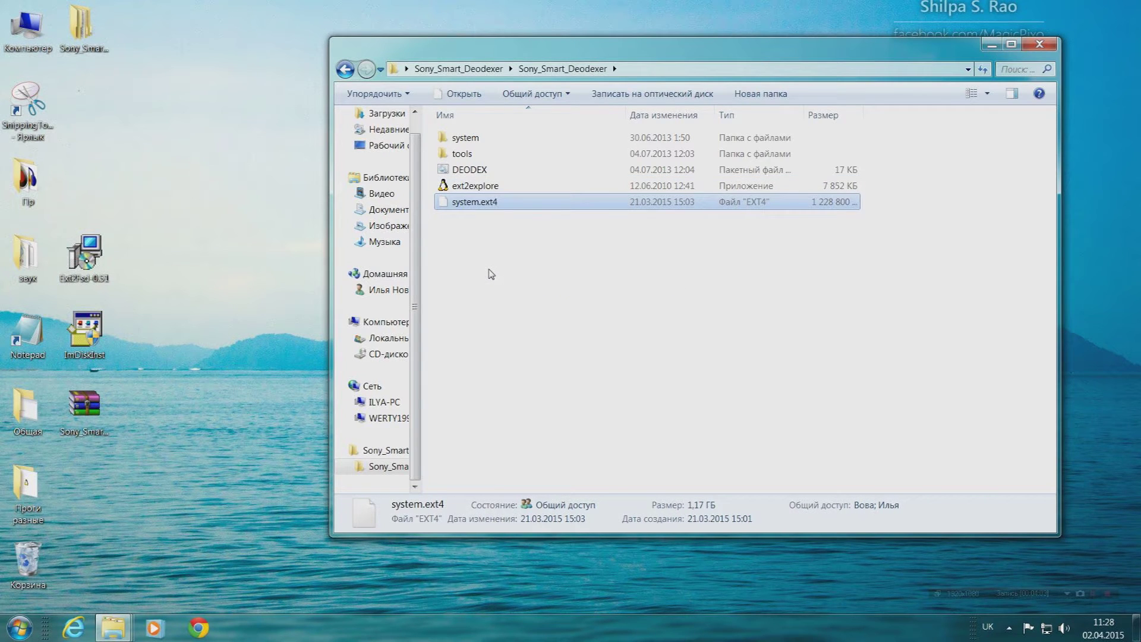
Move the inner Sony_Smart_Deodexer folder to the root of drive C: and close the emptied outer folder's window
drag(779, 48, 1140, 44)
click(586, 32)
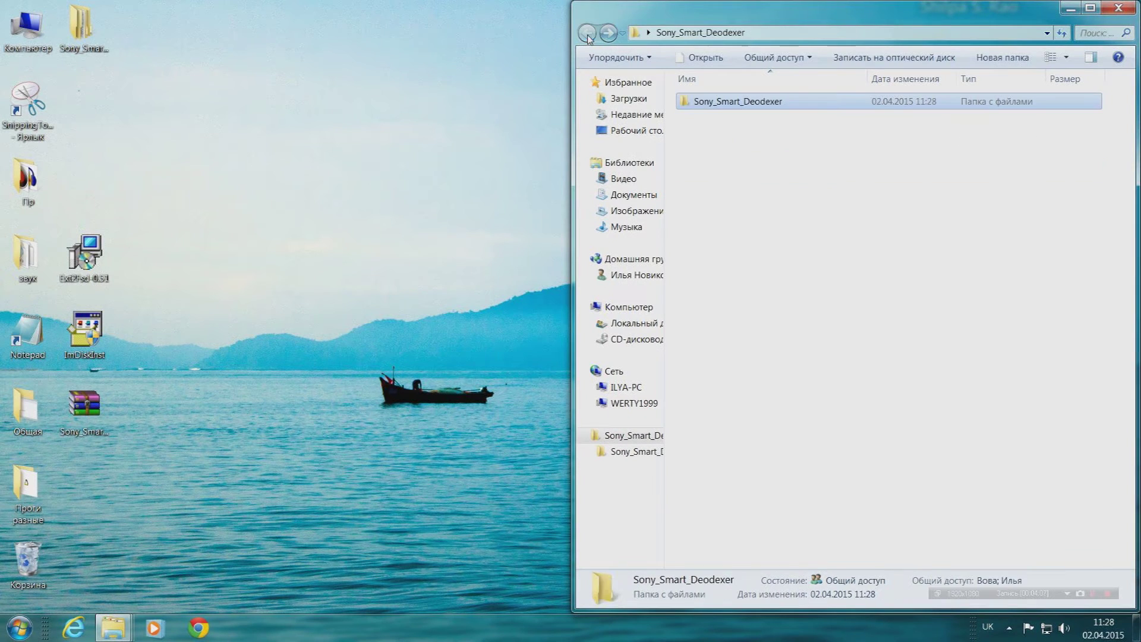
double_click(48, 52)
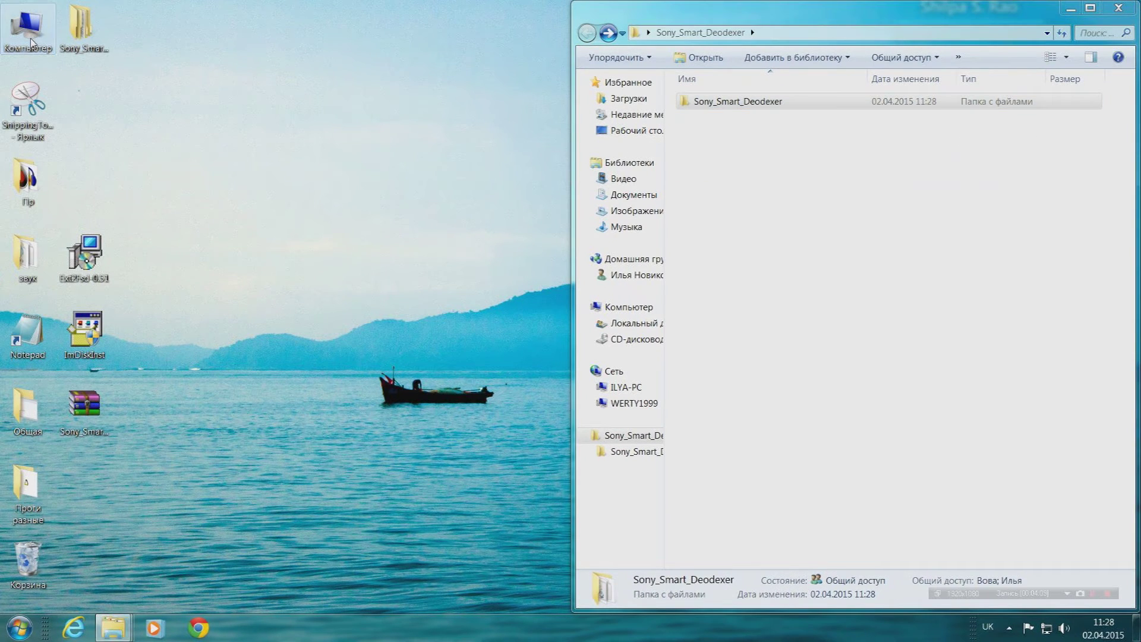
drag(551, 70, 0, 71)
double_click(178, 107)
drag(736, 102, 204, 464)
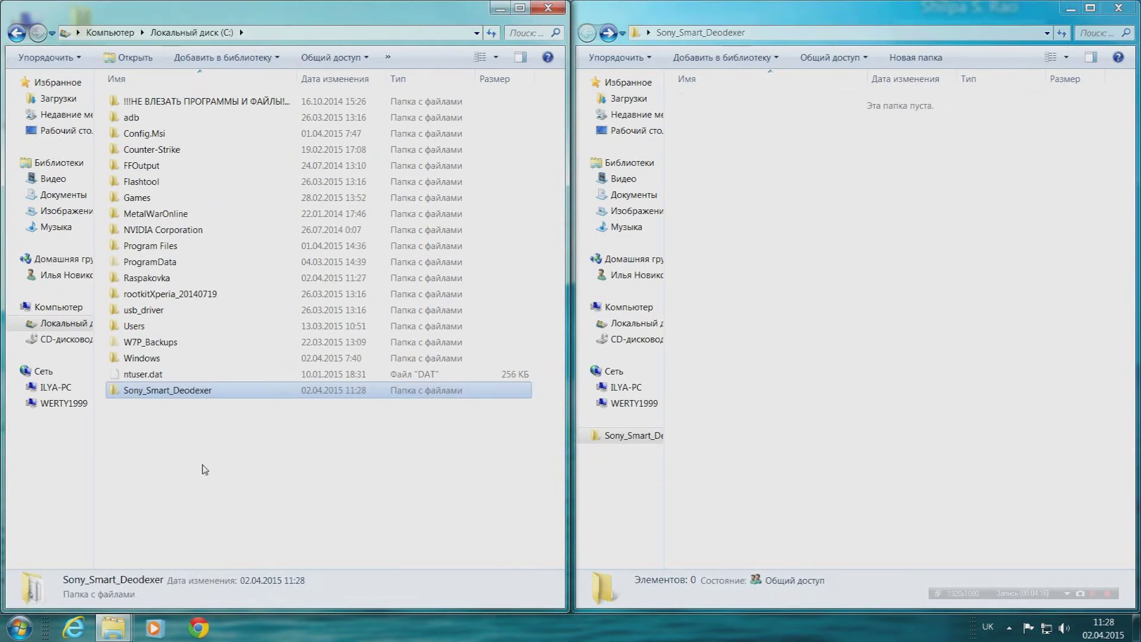
click(1118, 8)
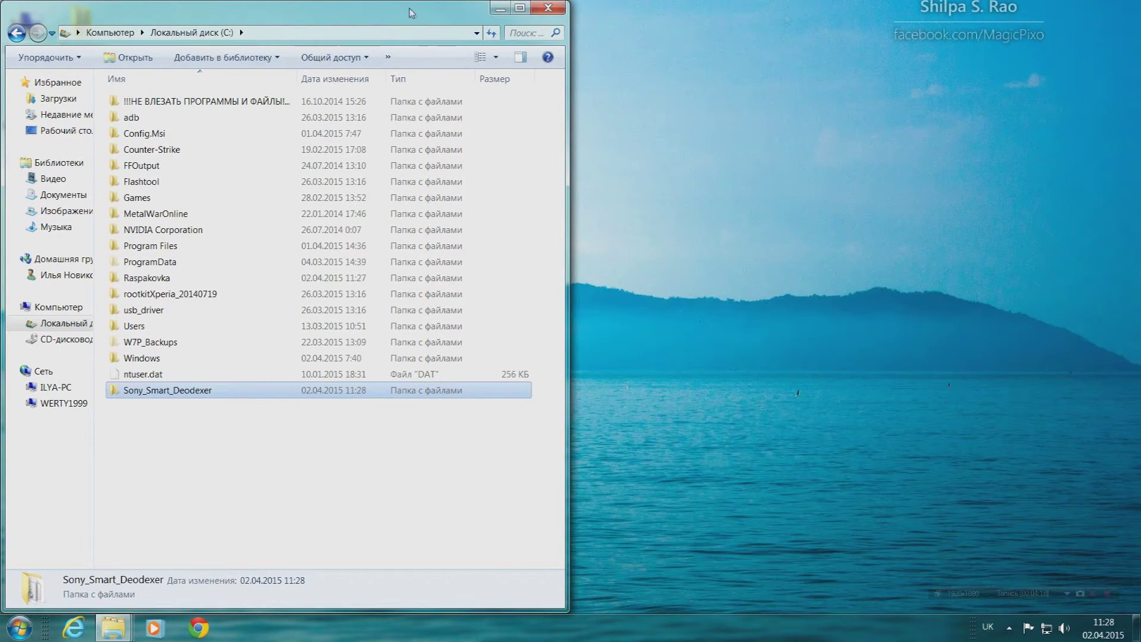
Run the DEODEX batch file from C:\Sony_Smart_Deodexer and clear the folder window out of the console's way
drag(411, 13, 634, 13)
key(Return)
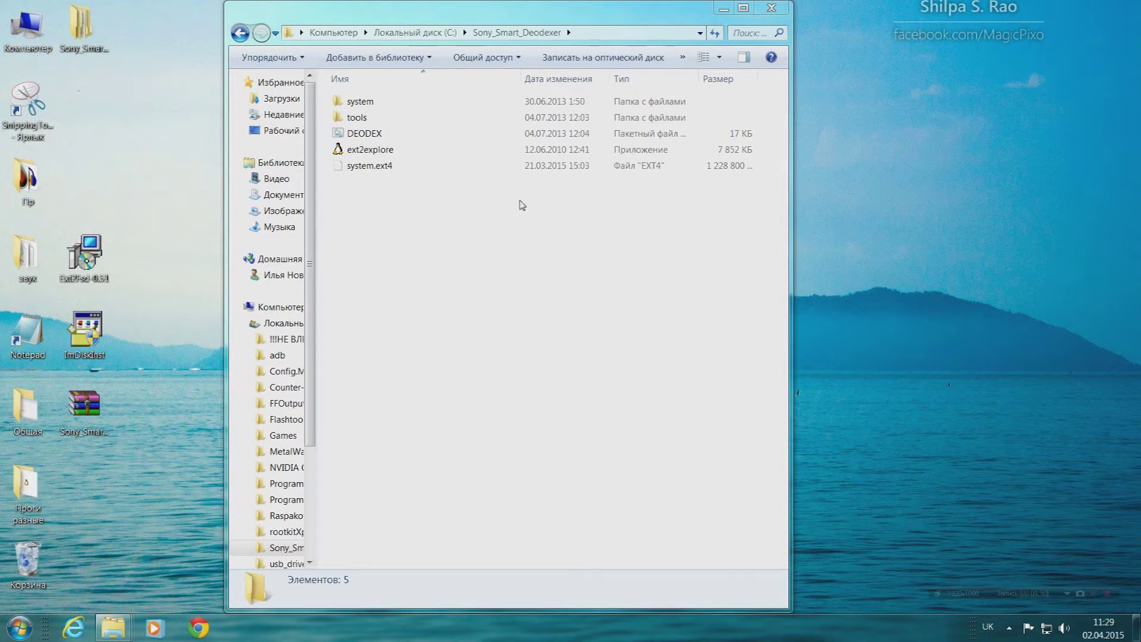
double_click(443, 134)
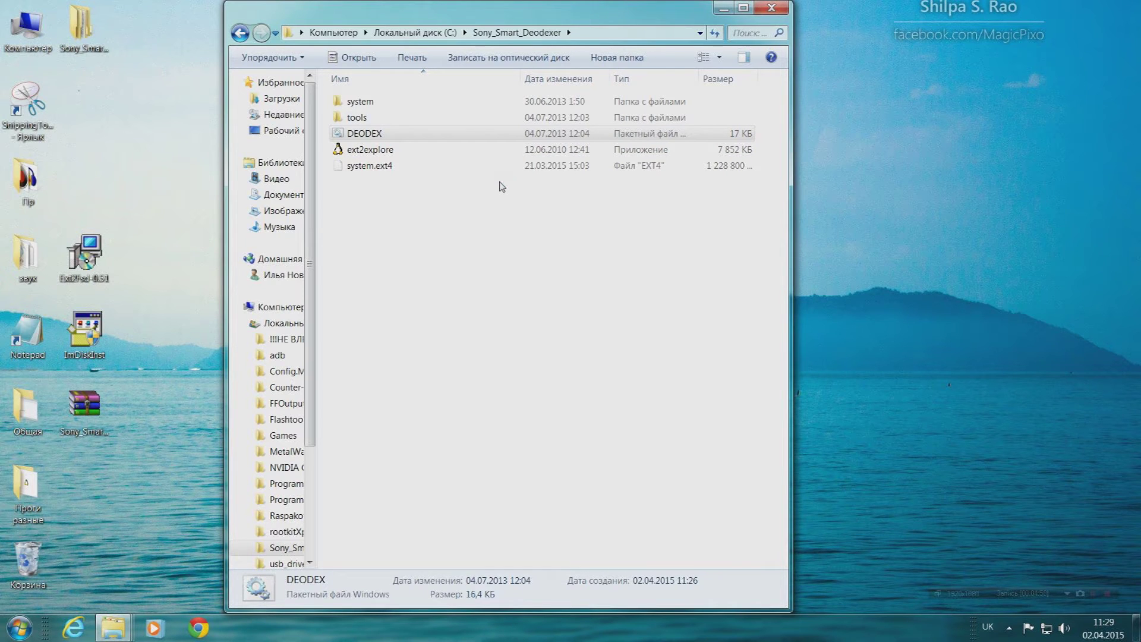
click(724, 9)
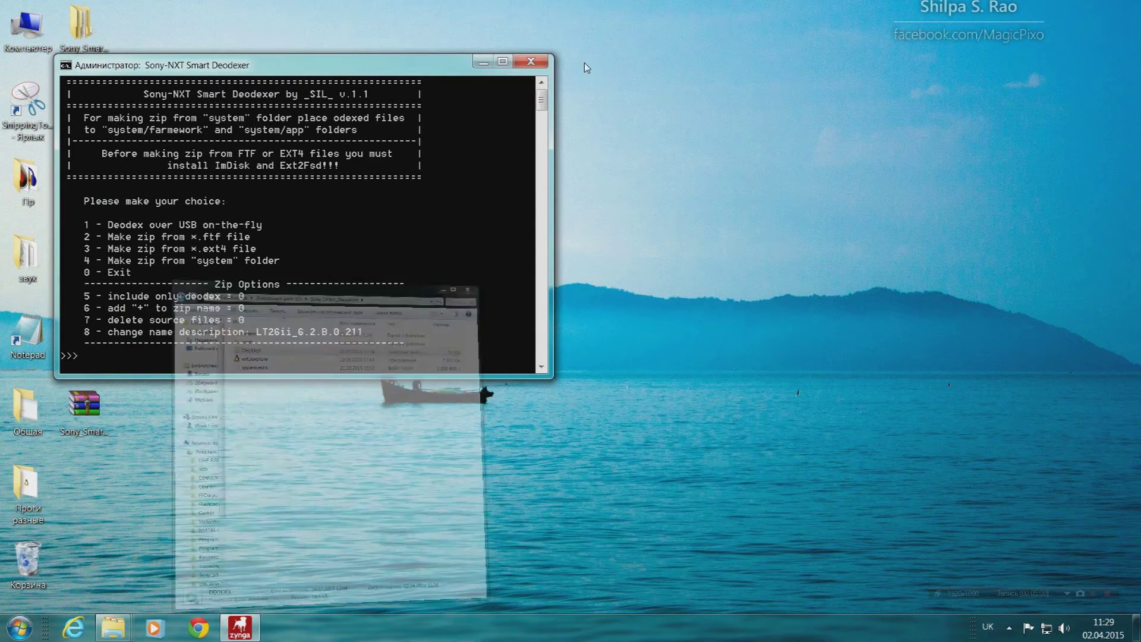
drag(370, 62, 603, 67)
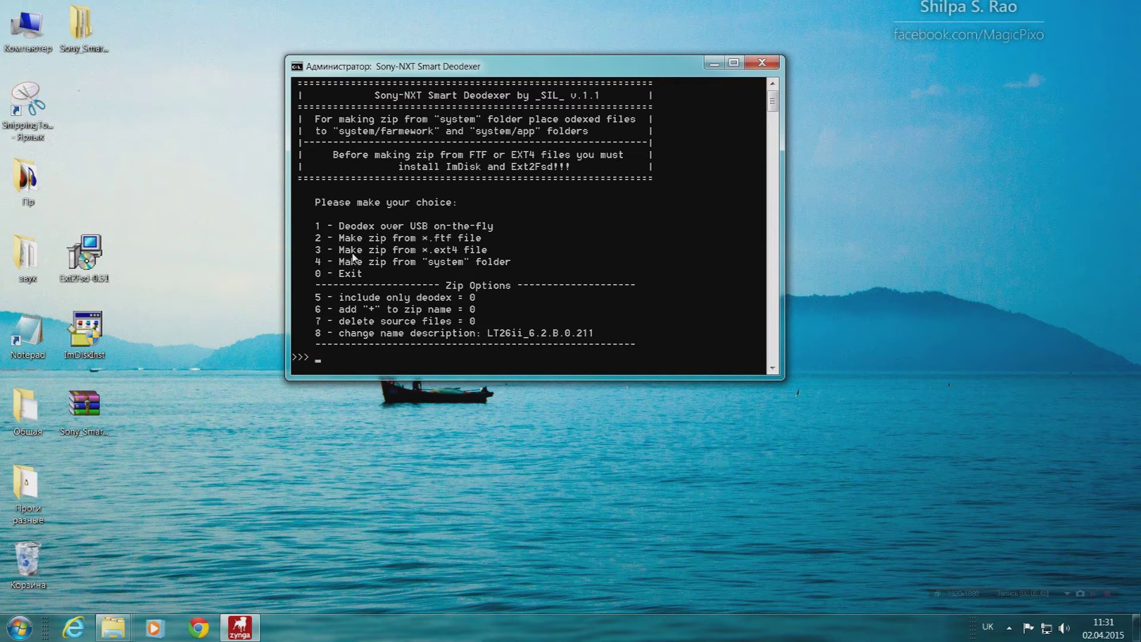
Choose option 3 to make a zip from an ext4 file and load system.ext4 from C:\Sony_Smart_Deodexer
text(3)
key(Return)
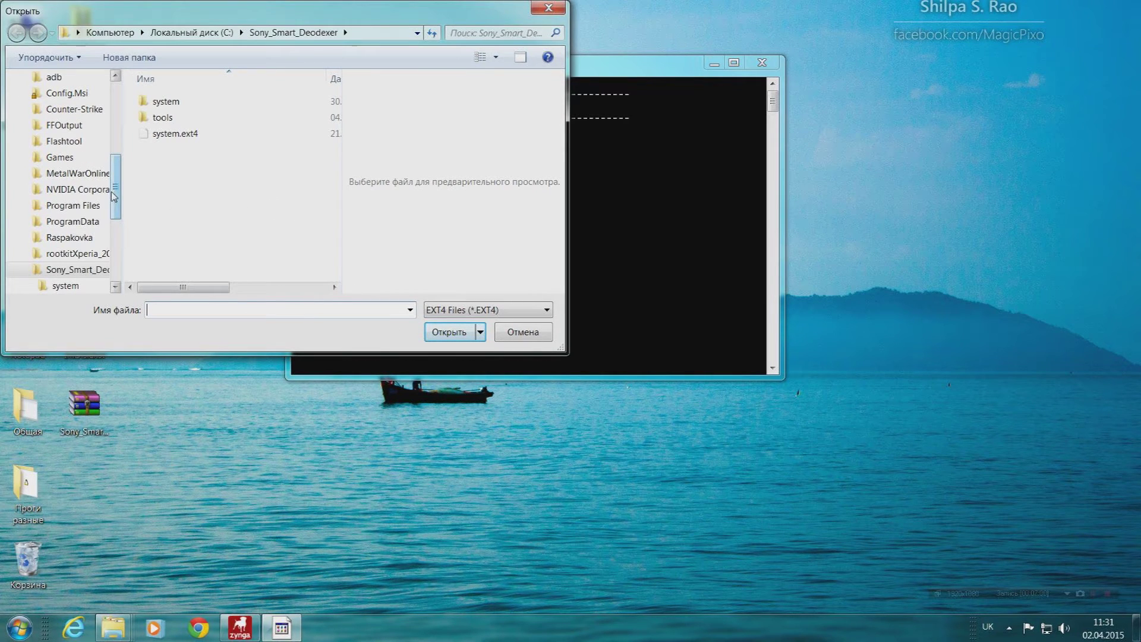
scroll(116, 187, up, 2)
drag(113, 184, 104, 240)
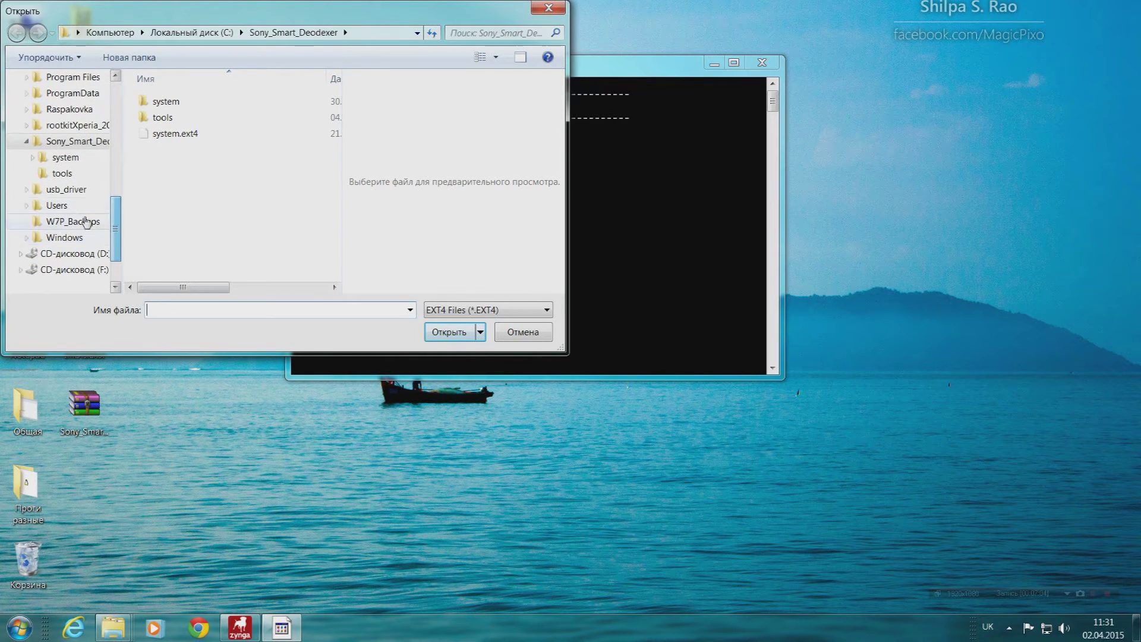
double_click(59, 143)
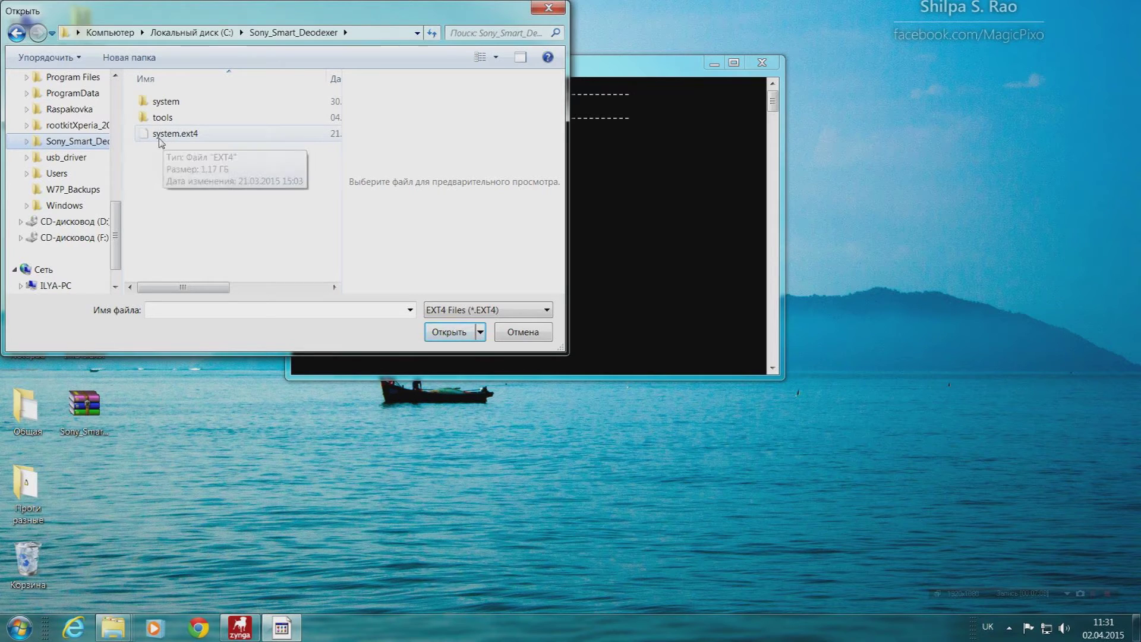
click(221, 136)
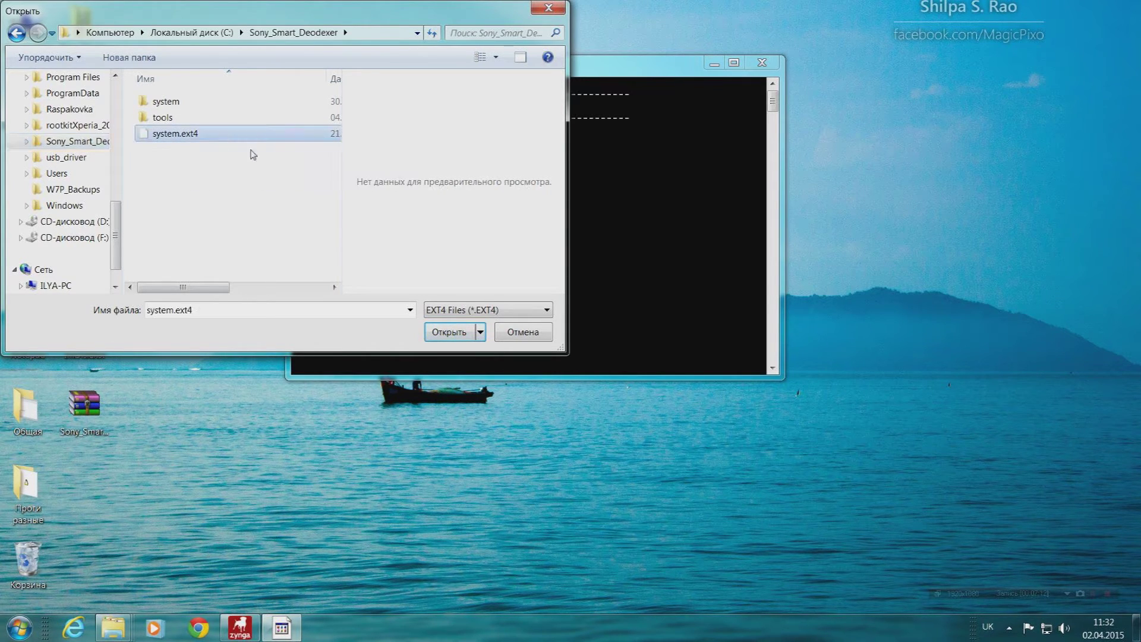
click(456, 337)
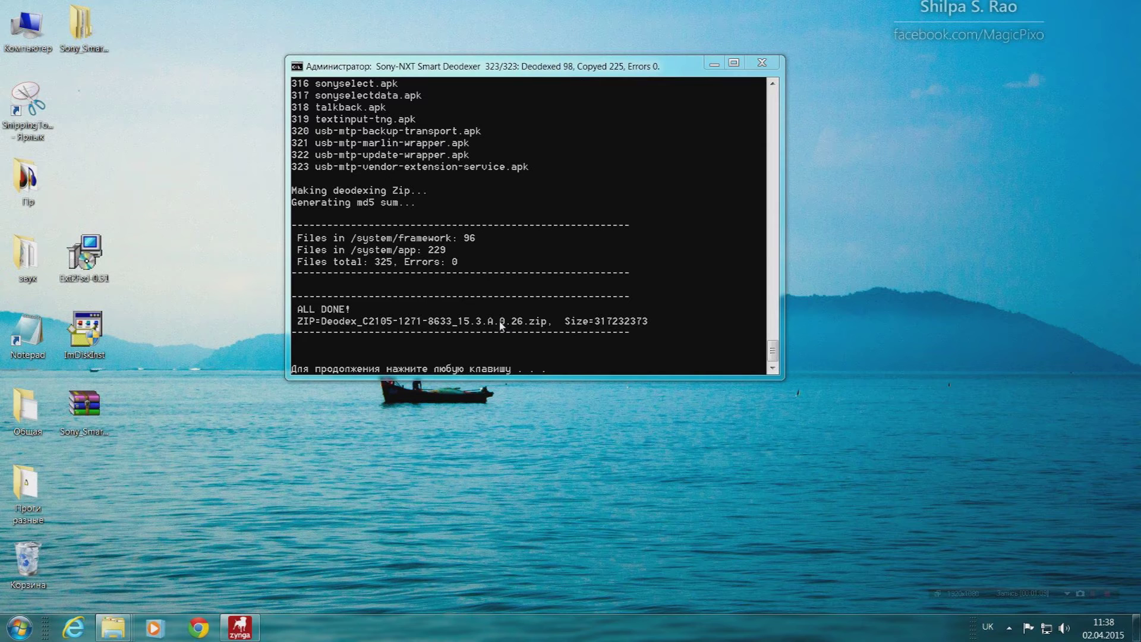
Dismiss the finished deodexing report and close the Sony-NXT Smart Deodexer console
click(535, 372)
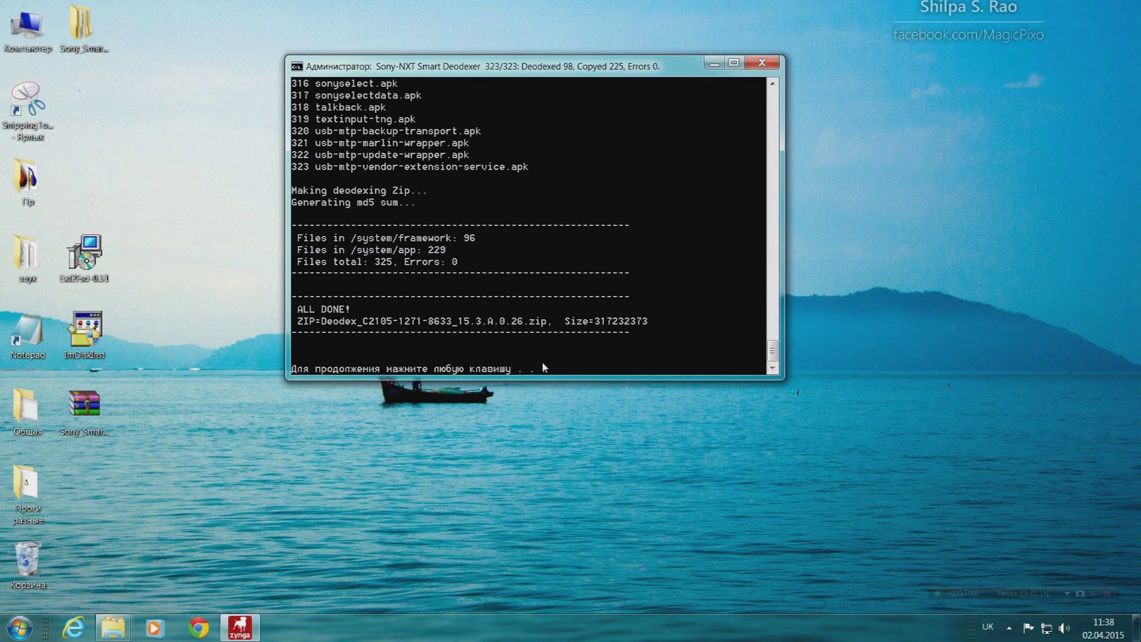
key(Return)
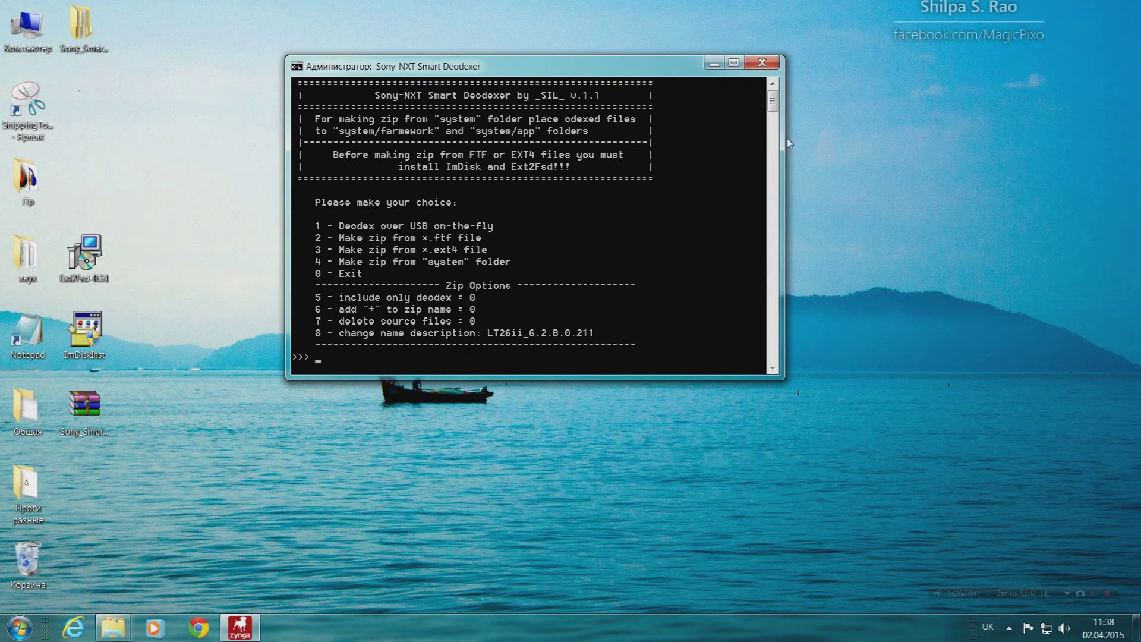
click(761, 66)
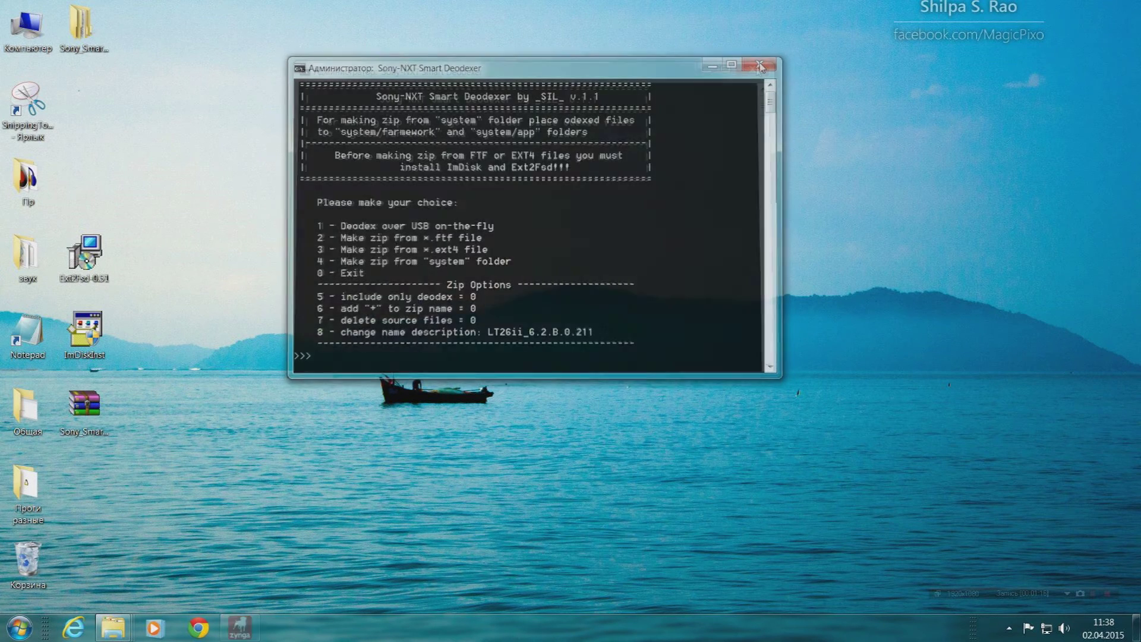
mouse_move(119, 633)
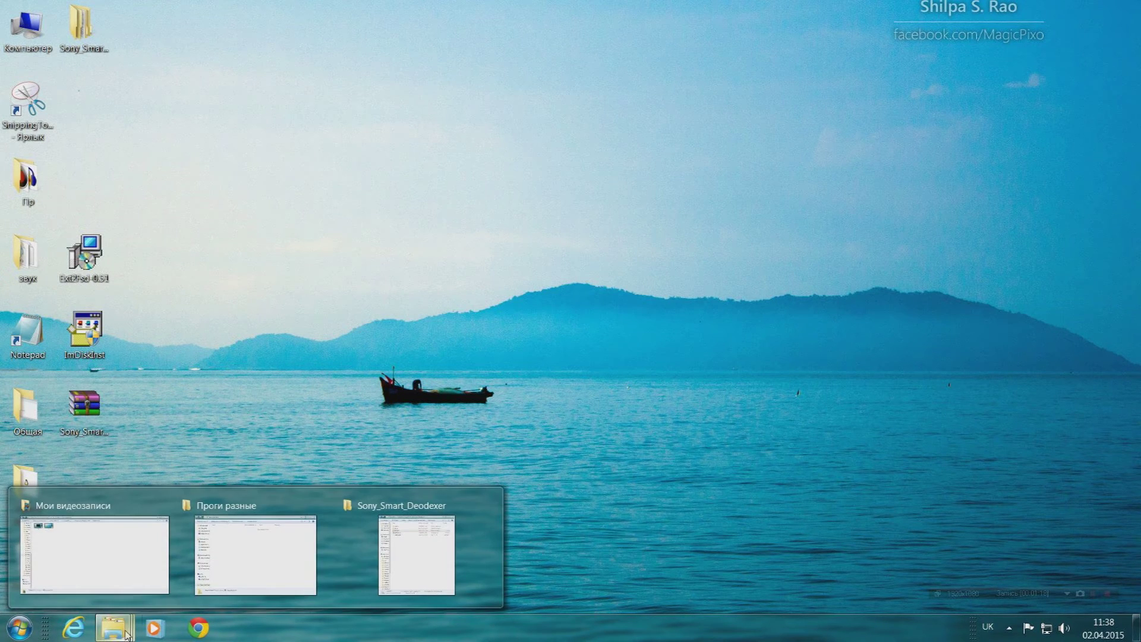
click(419, 517)
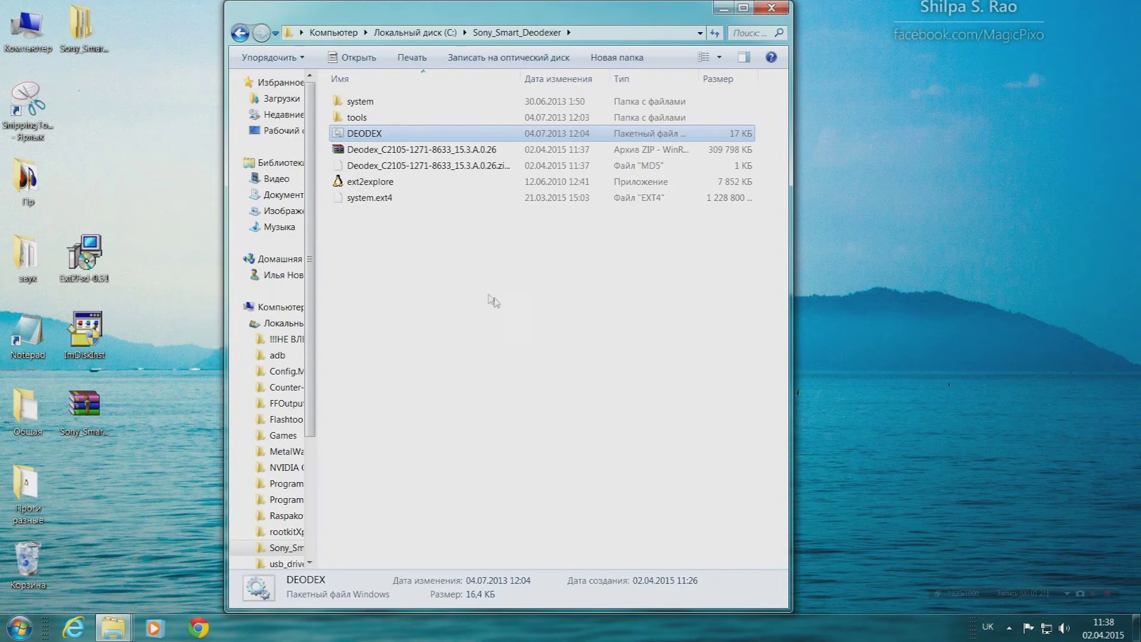
click(390, 156)
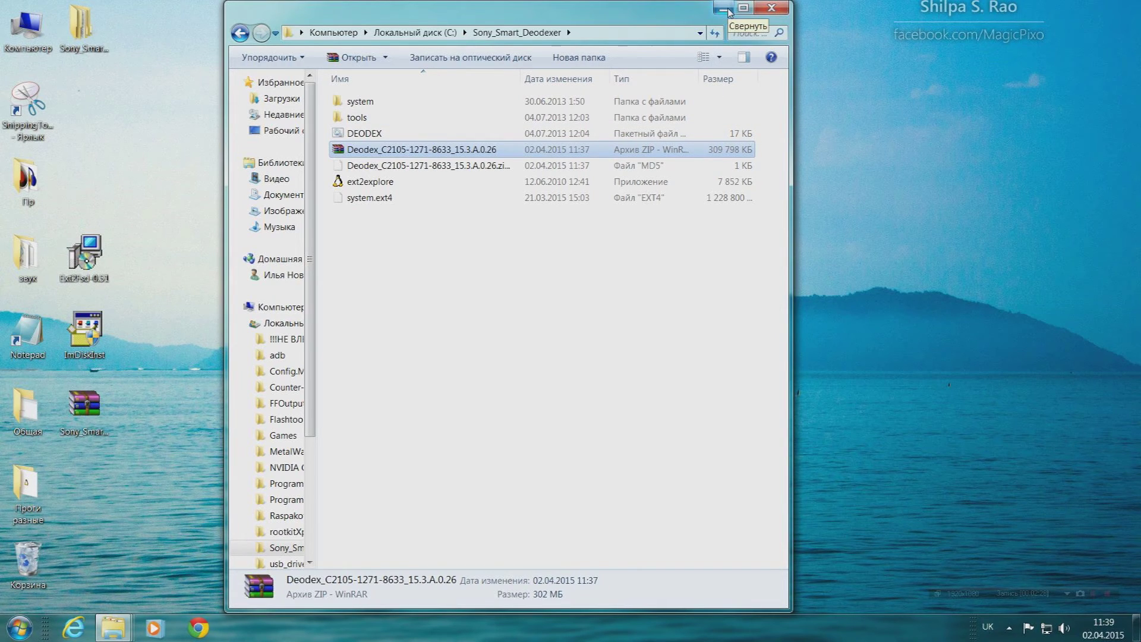
click(771, 7)
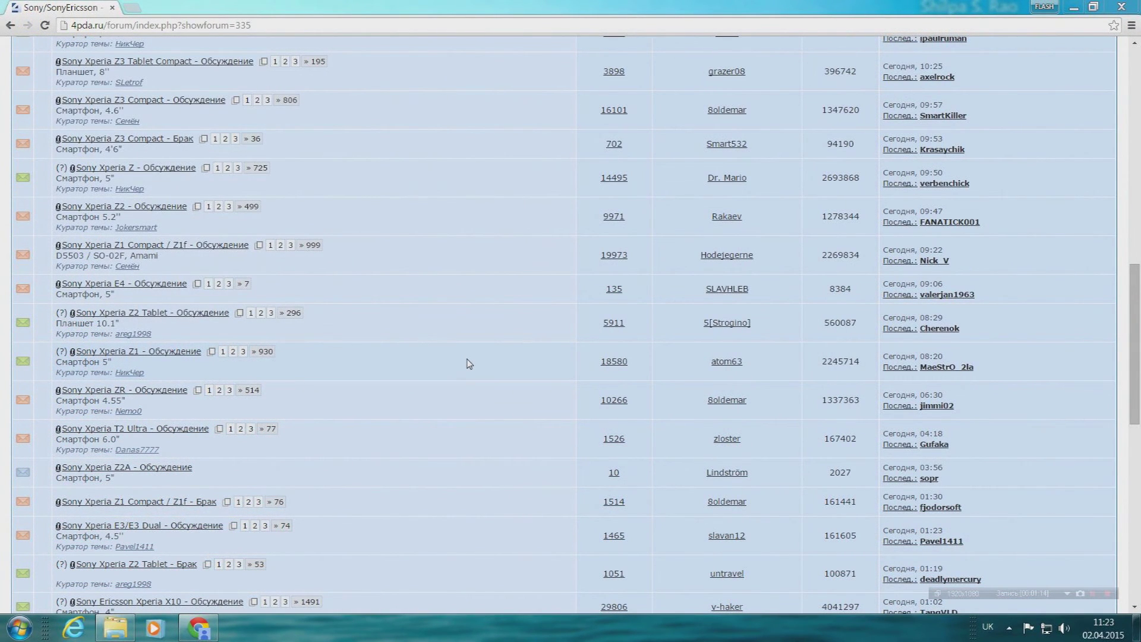
In Chrome, open the Sony Xperia ZR discussion topic from the 4pda Sony/SonyEricsson forum and view its first post
scroll(491, 354, up, 10)
scroll(492, 351, down, 12)
click(156, 337)
scroll(155, 336, down, 4)
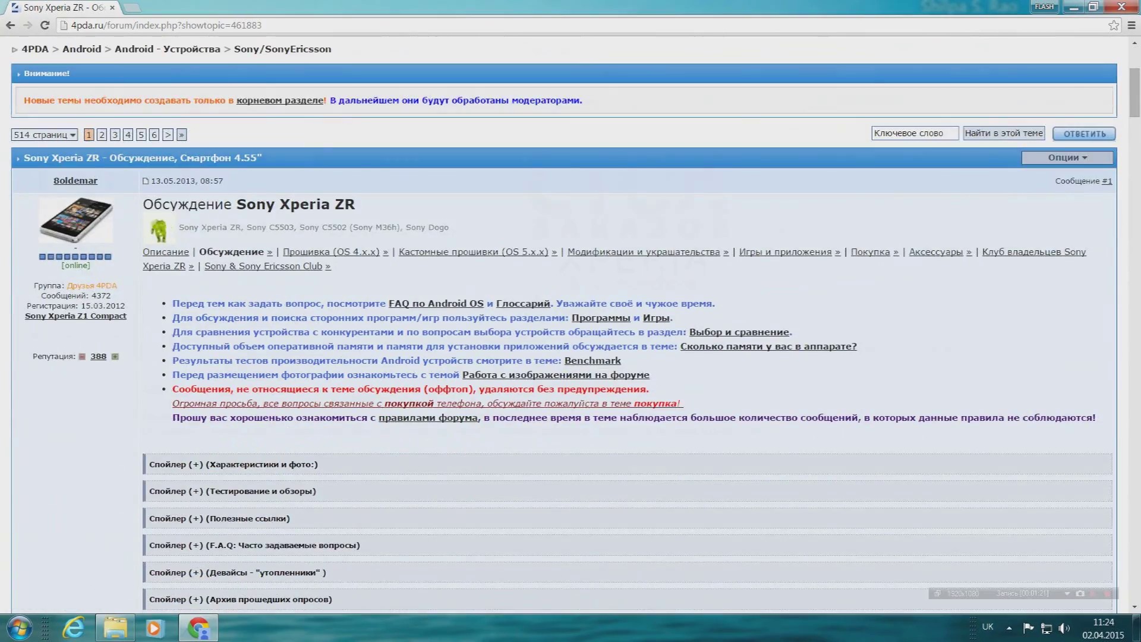